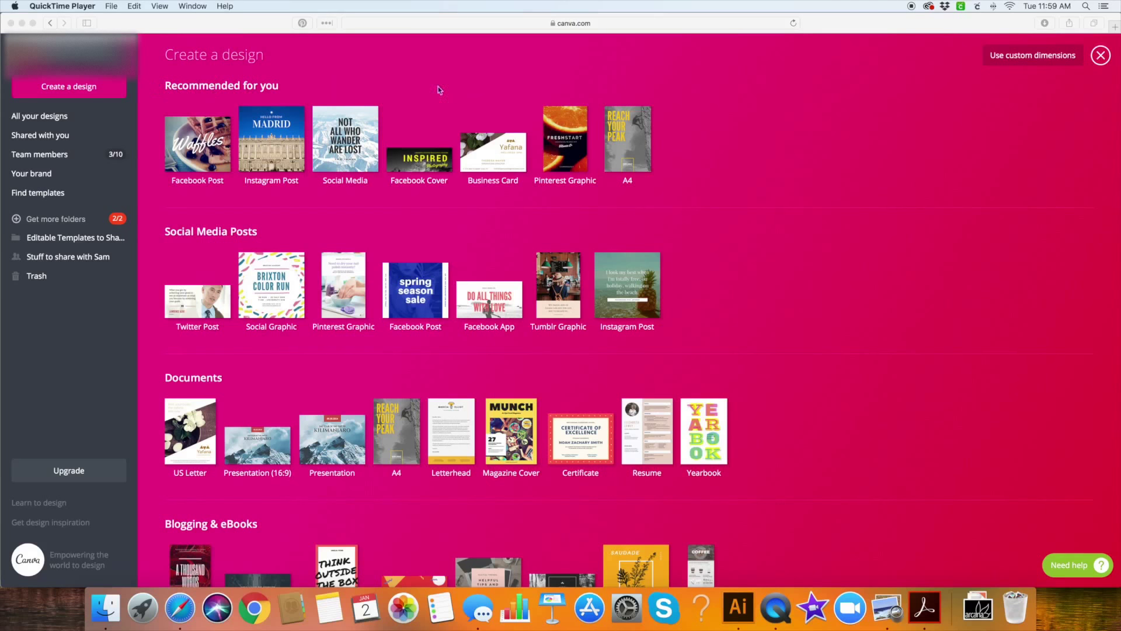
- Create a new design with custom dimensions of 1080 × 1920 px
click(1014, 57)
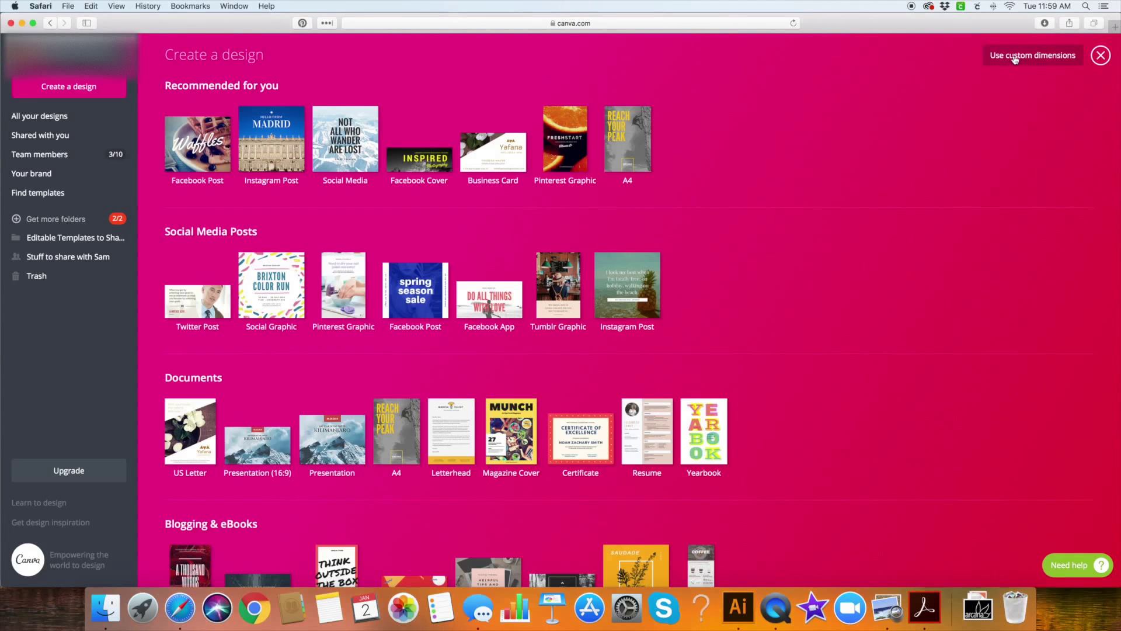
click(1014, 57)
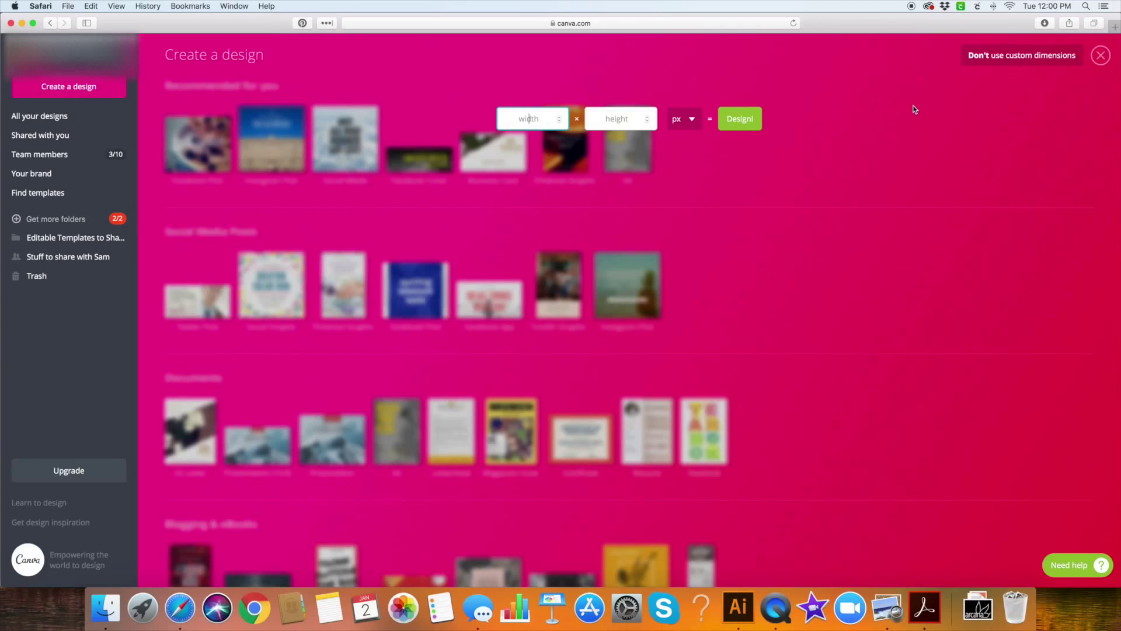
text(1080)
key(Tab)
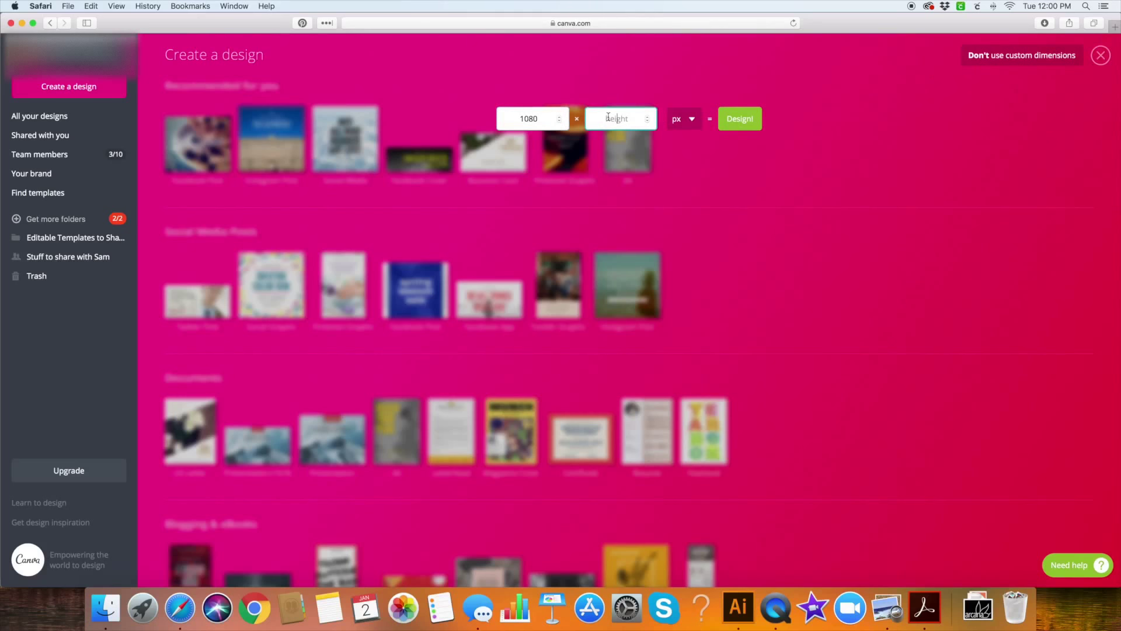
text(1920)
click(742, 124)
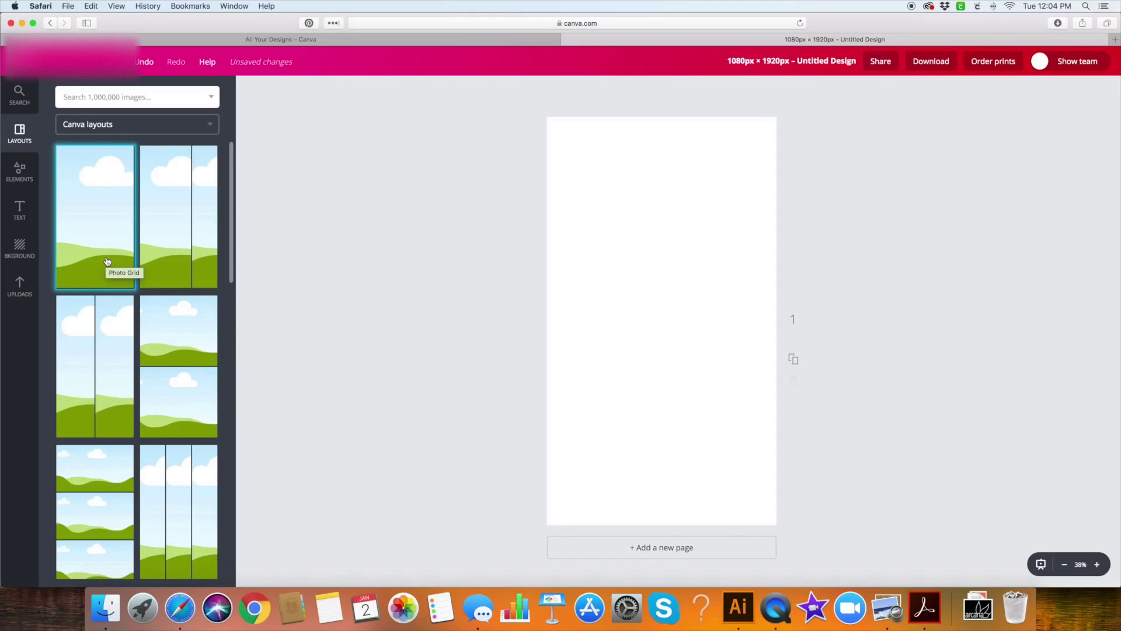
- Search the image library for "watercolor" and add the free grey watercolor texture to the page
click(101, 96)
text(watercolor)
key(Return)
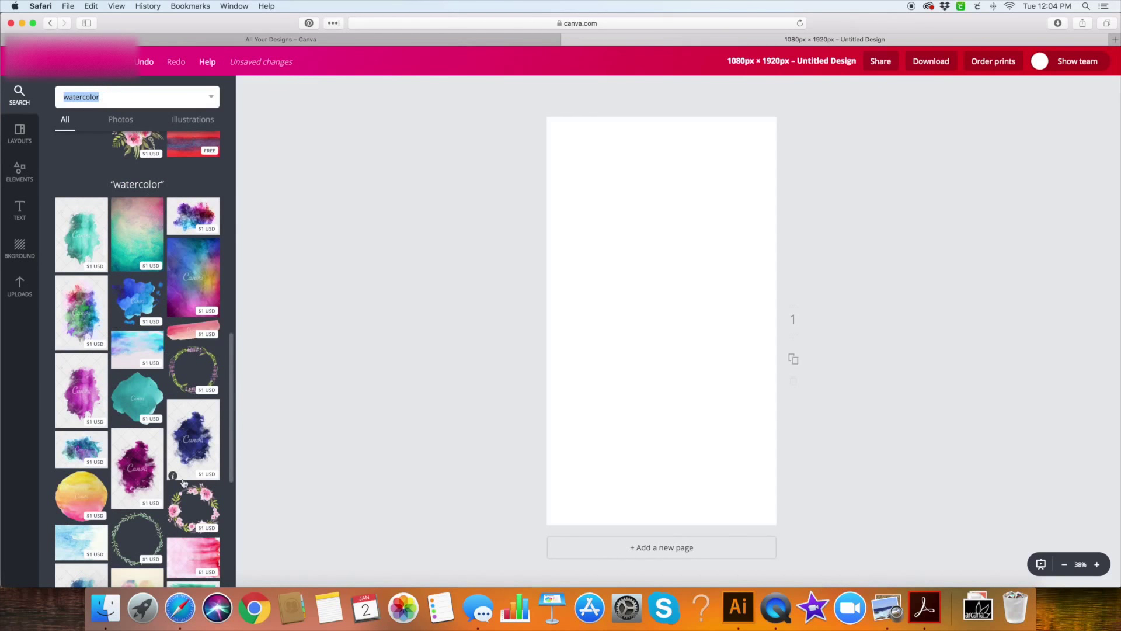
scroll(113, 342, down, 2)
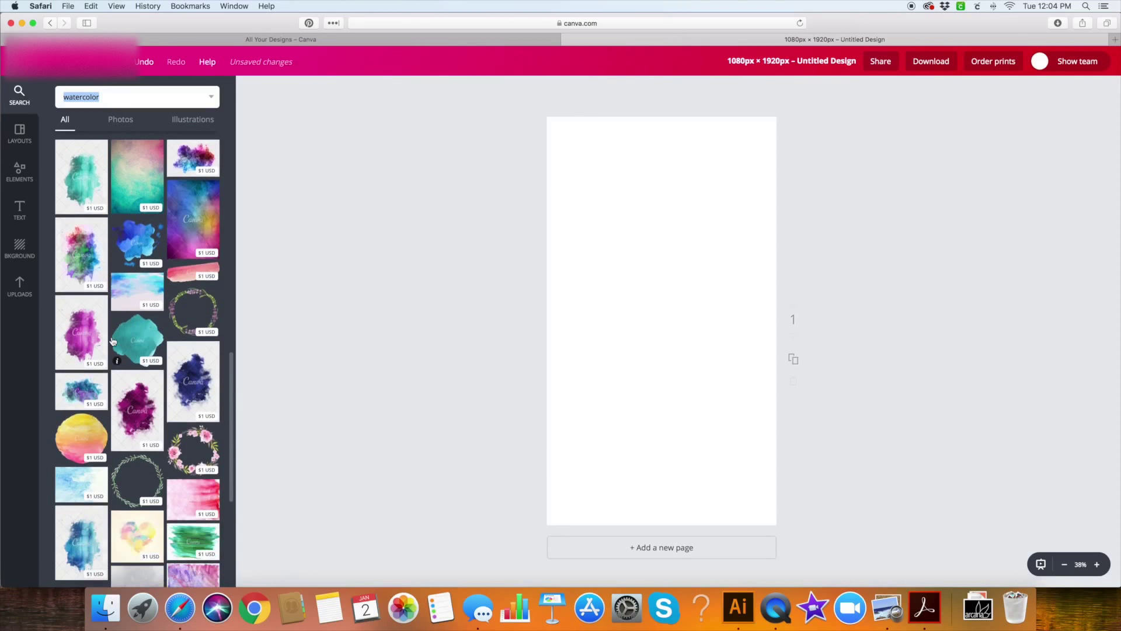
scroll(113, 342, down, 1)
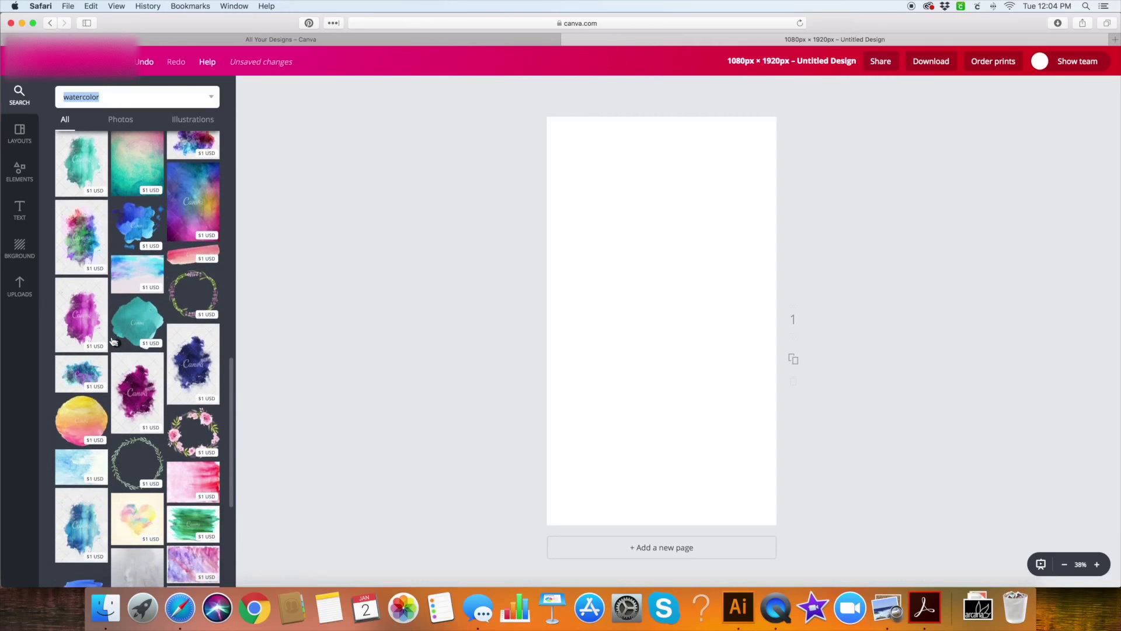
scroll(113, 341, down, 2)
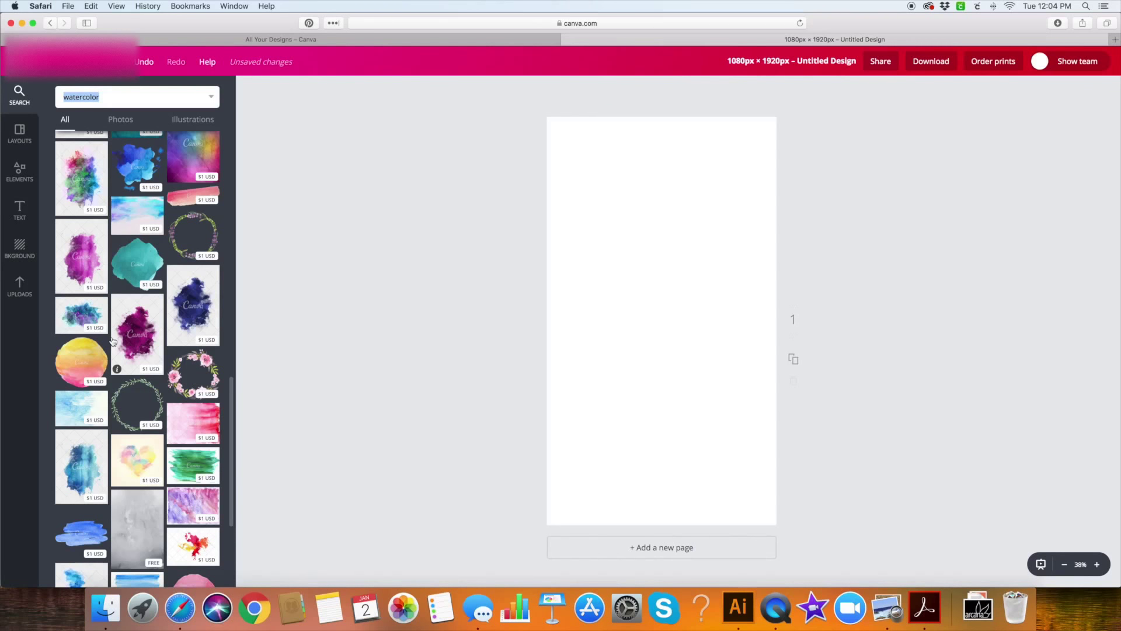
scroll(99, 246, down, 4)
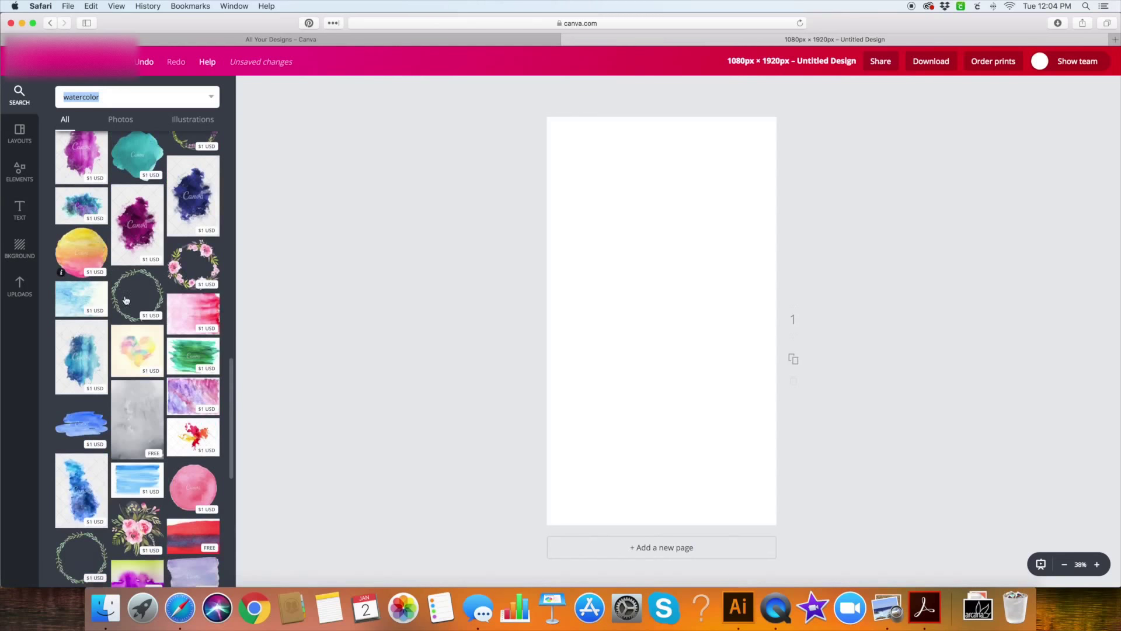
click(140, 414)
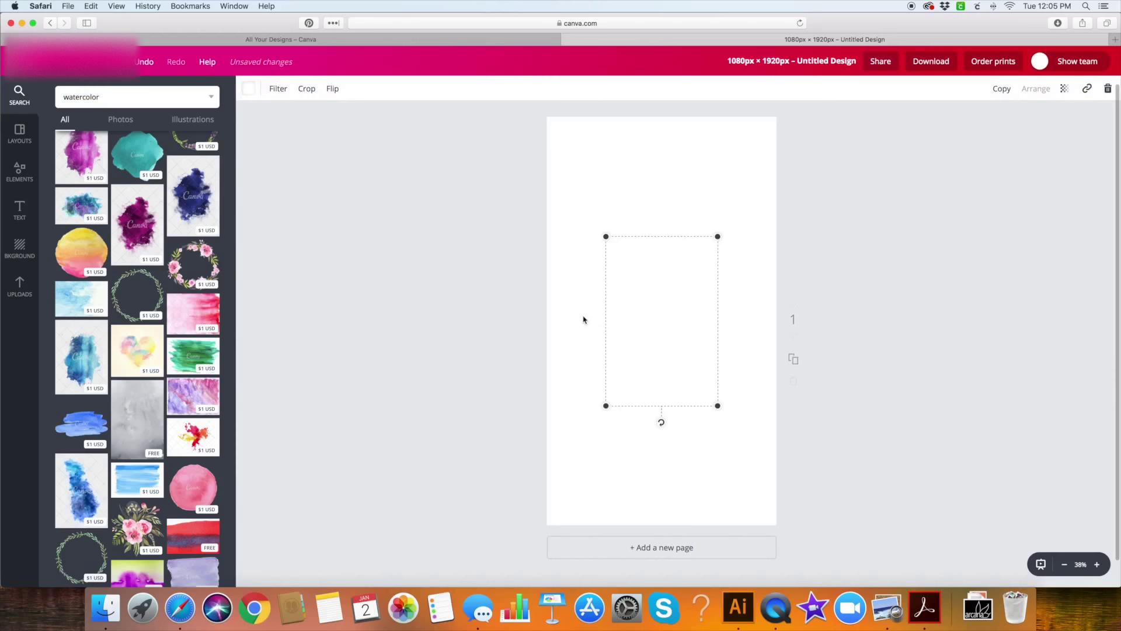
- Try teal and lime green on the watercolor texture, and settle on the magenta primary color
click(249, 89)
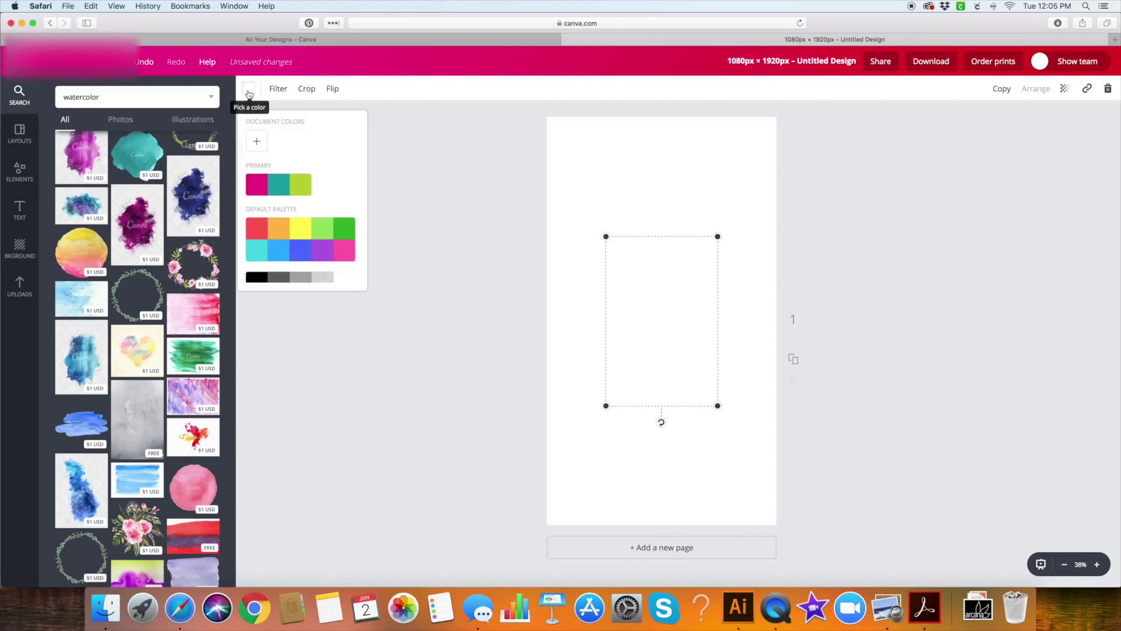
click(279, 184)
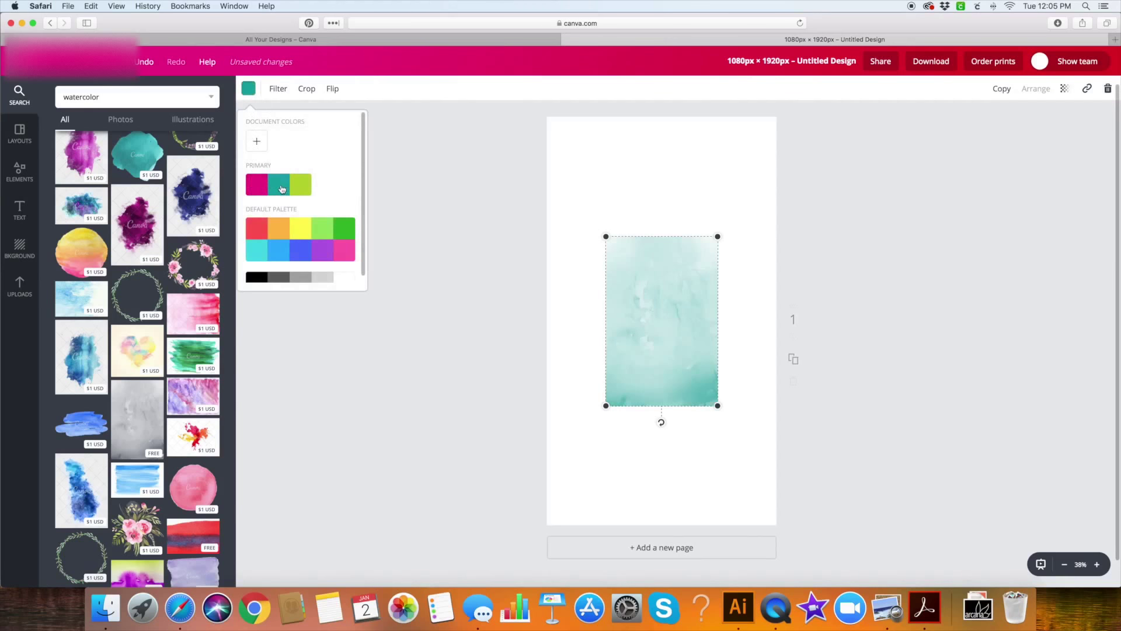
click(320, 229)
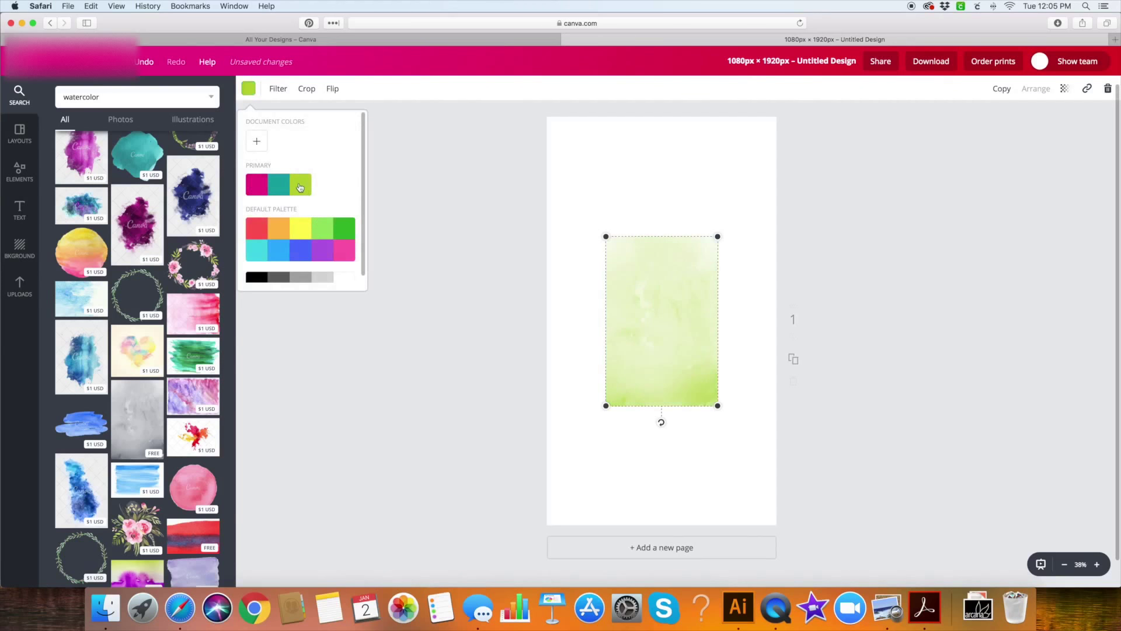
click(256, 186)
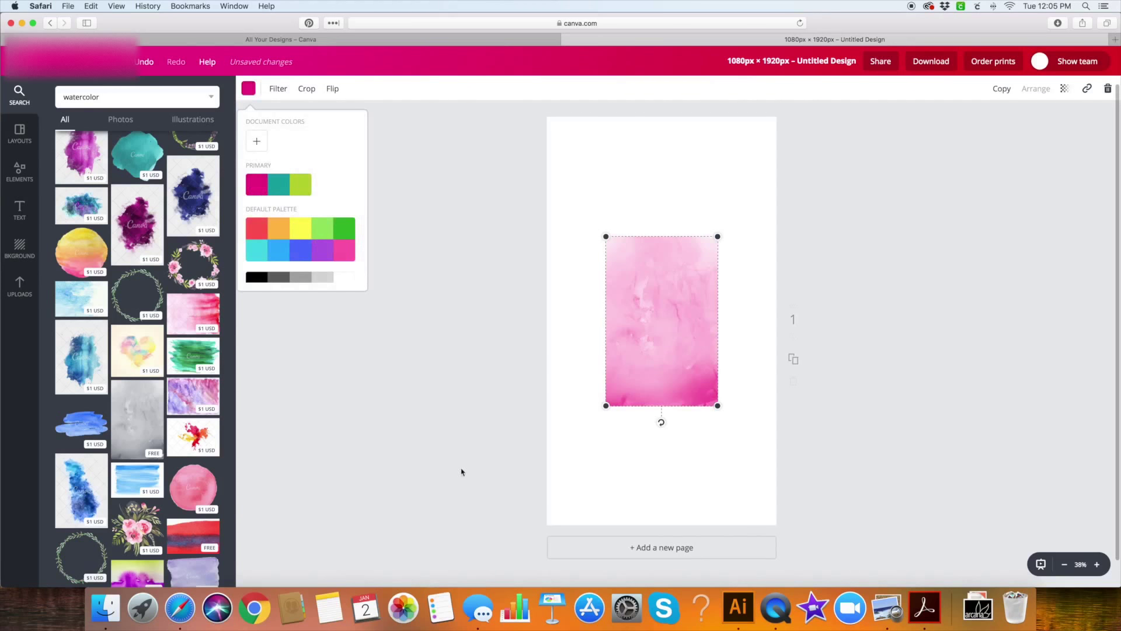
- Enlarge and reposition the pink watercolor texture so it covers the whole page as a background
drag(607, 236, 558, 103)
drag(578, 146, 594, 143)
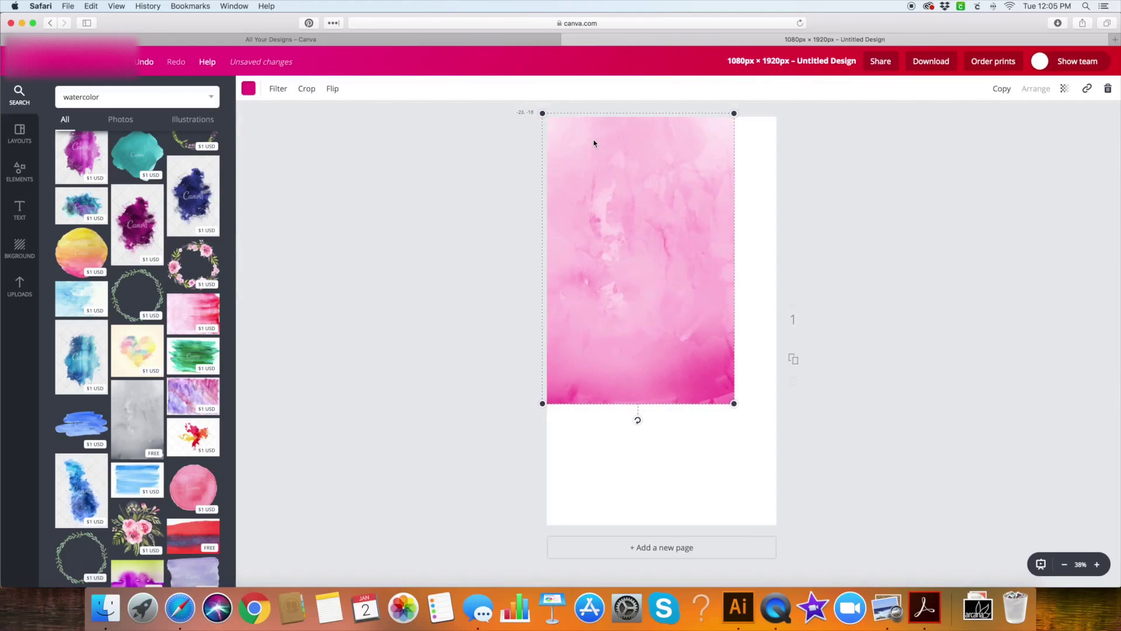
drag(734, 402, 828, 526)
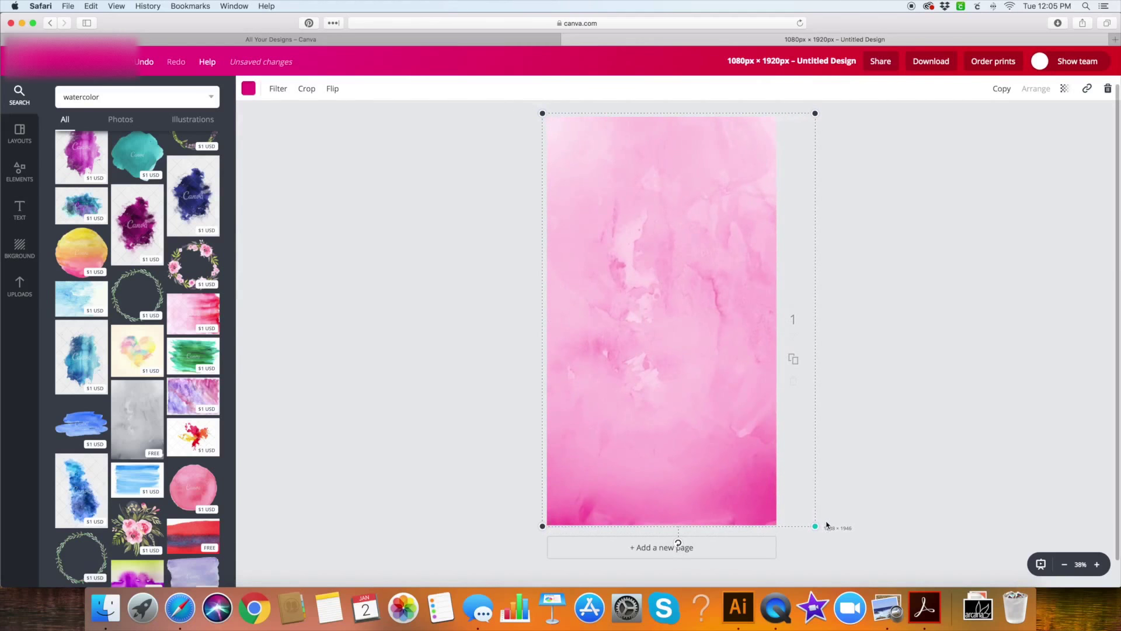
drag(646, 365, 621, 366)
click(408, 269)
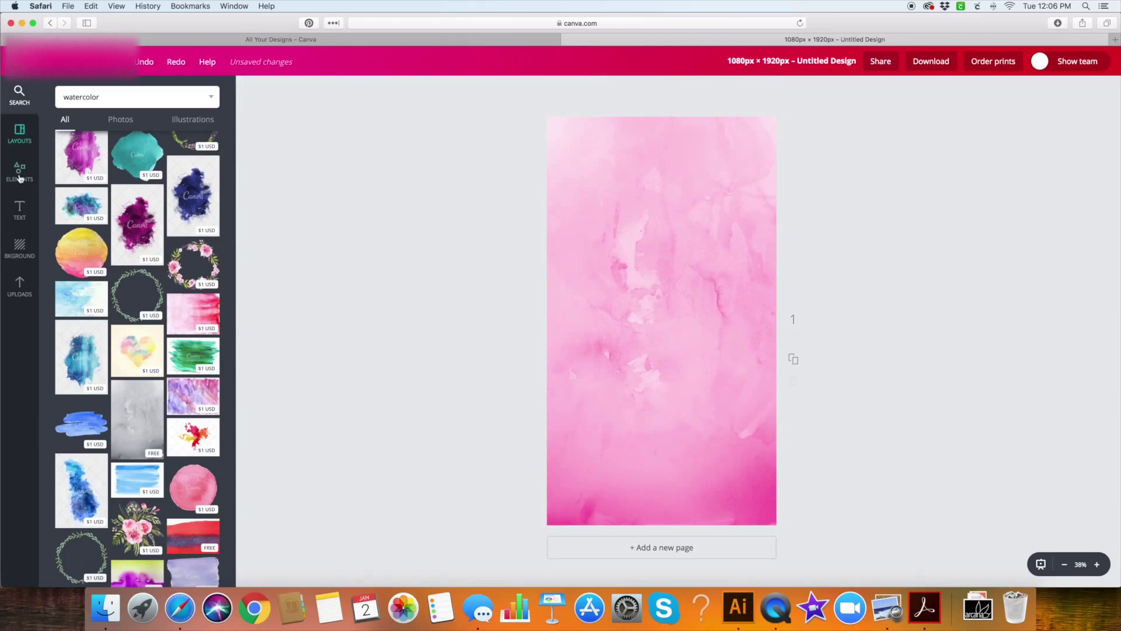
- Look through the text templates, and add a plain heading that reads "free"
click(19, 208)
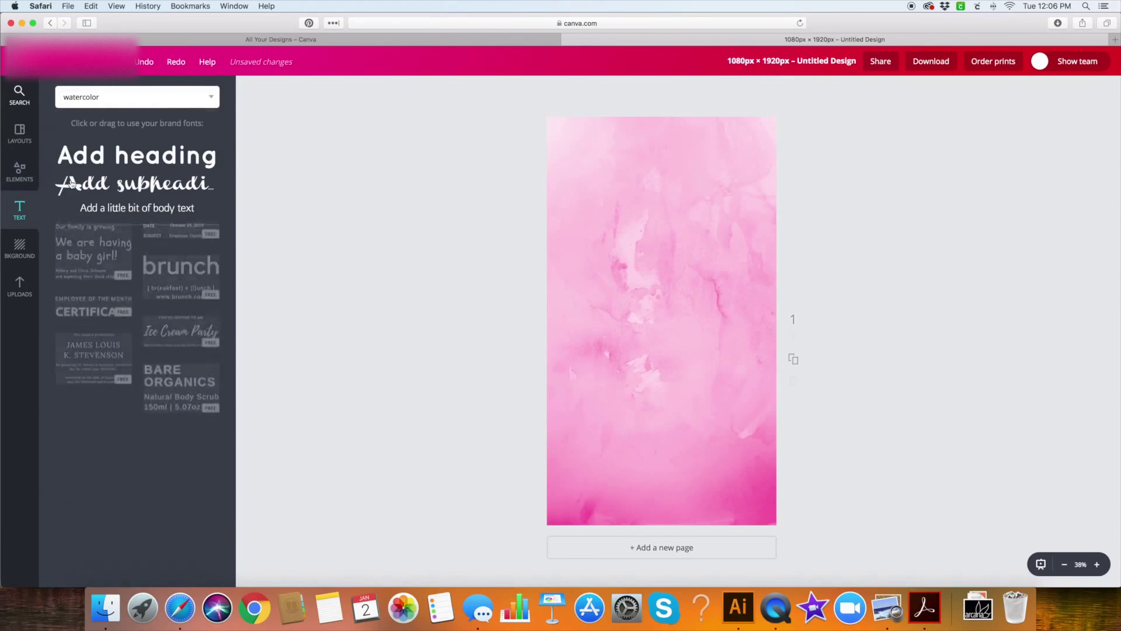
scroll(70, 183, down, 15)
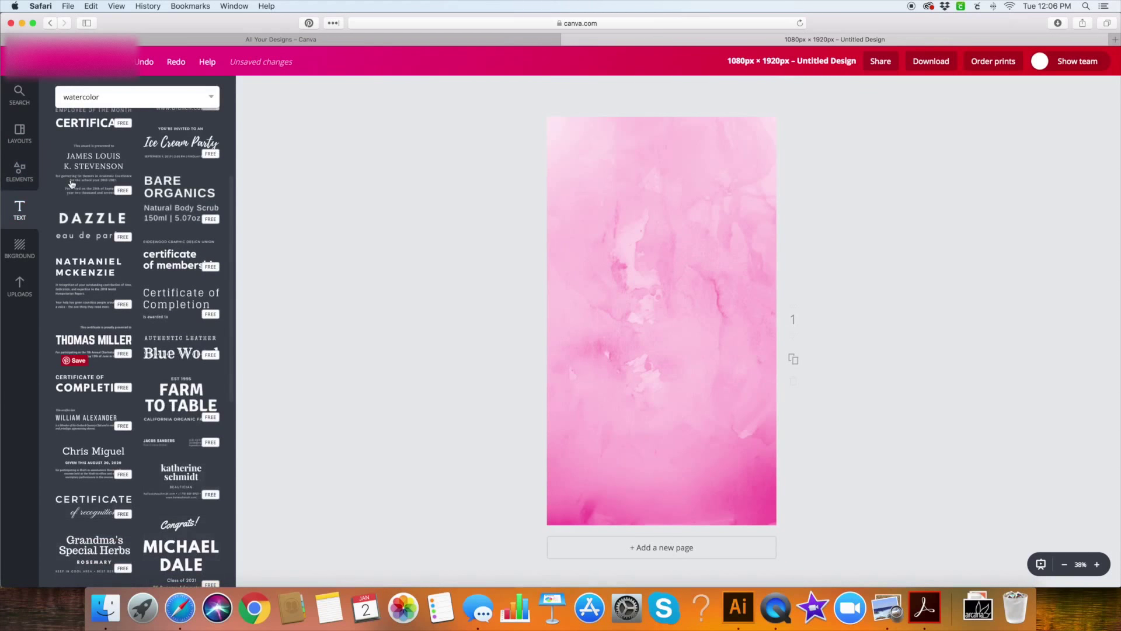
scroll(71, 183, down, 20)
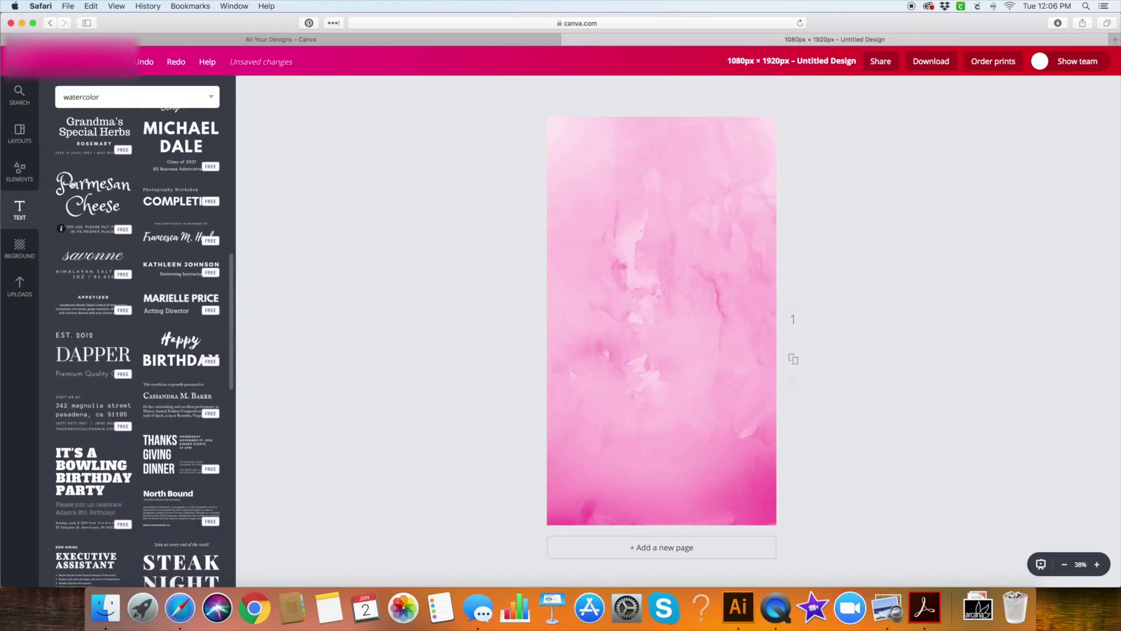
scroll(175, 381, down, 10)
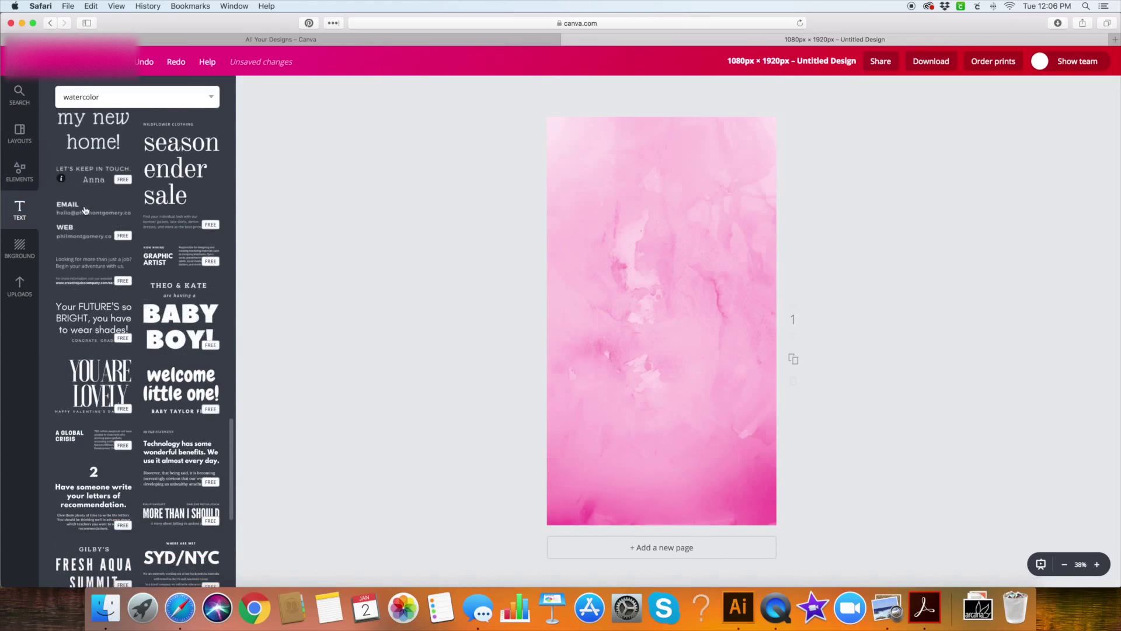
scroll(175, 381, up, 20)
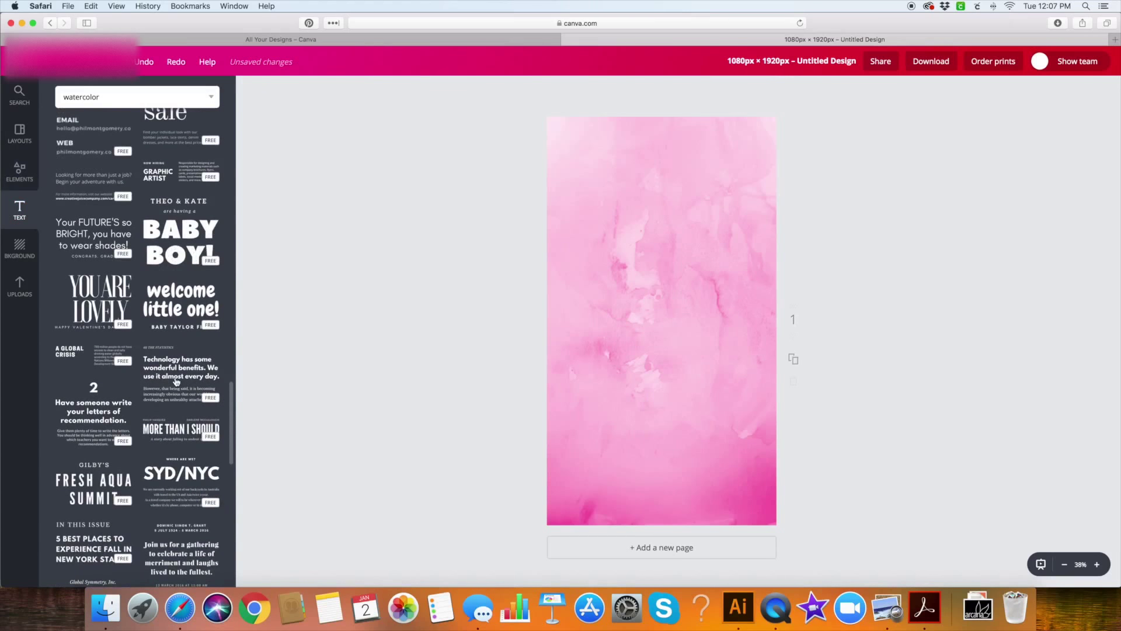
click(137, 156)
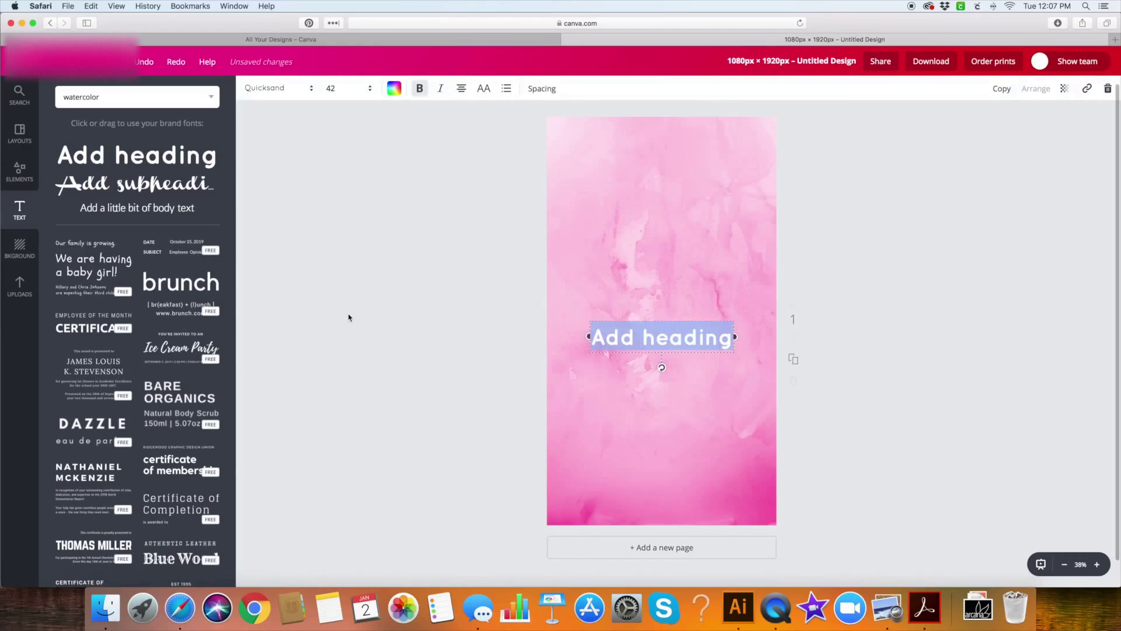
text(free)
- Change the font of the "free" heading to Playlist Script
key(super+a)
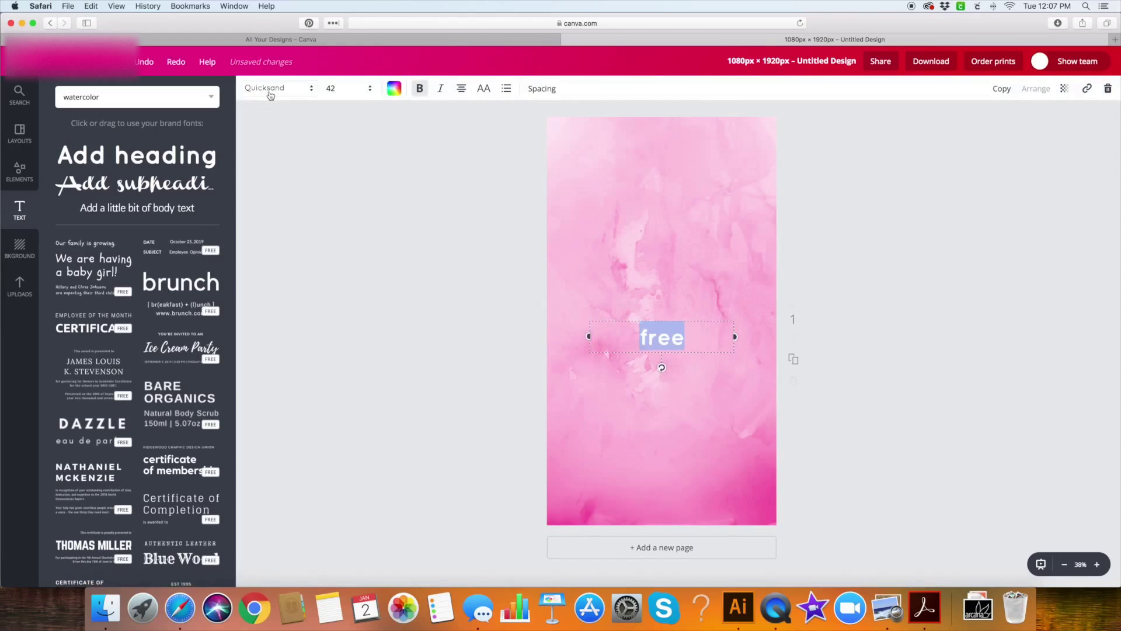
click(272, 89)
click(295, 173)
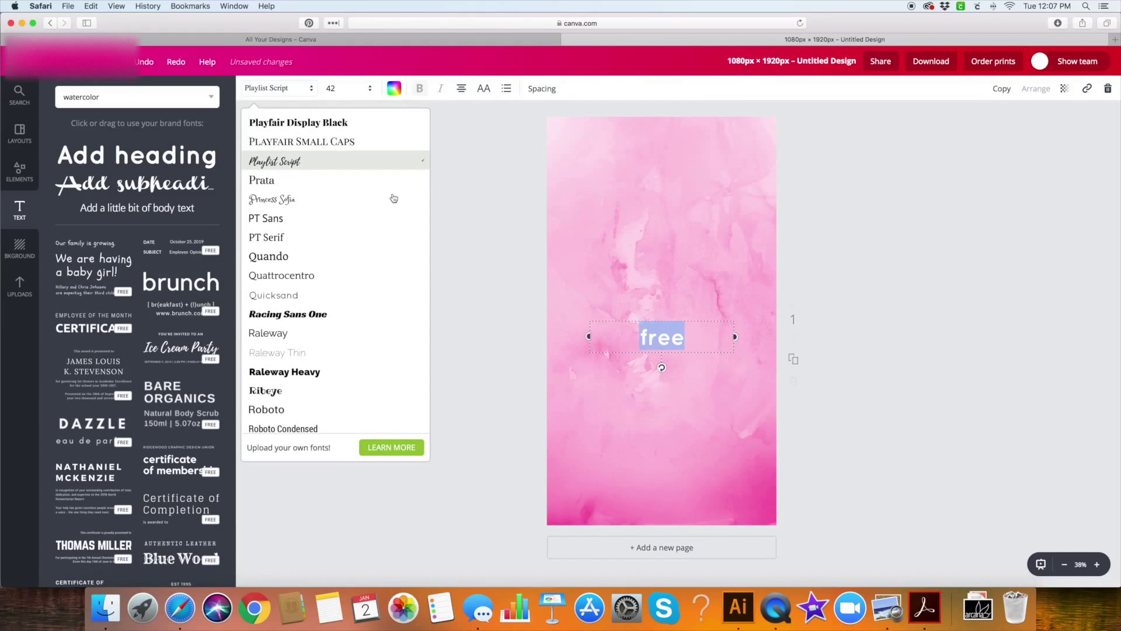
click(389, 197)
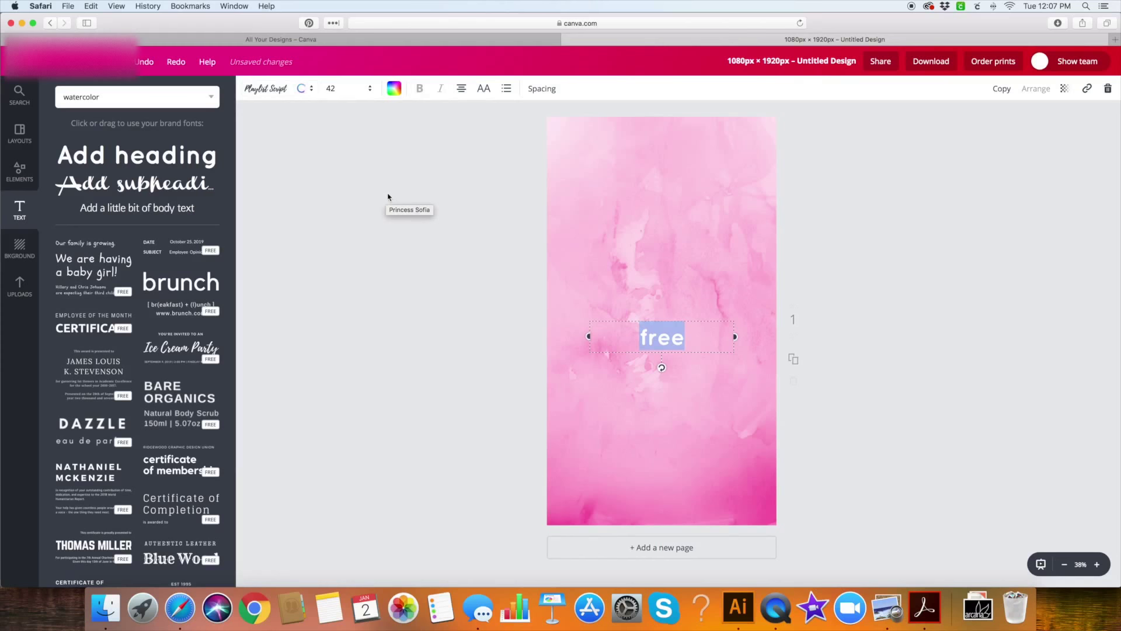
- Set the "free" heading's font size to 120 and widen its text box to nearly the page width
click(346, 95)
click(342, 432)
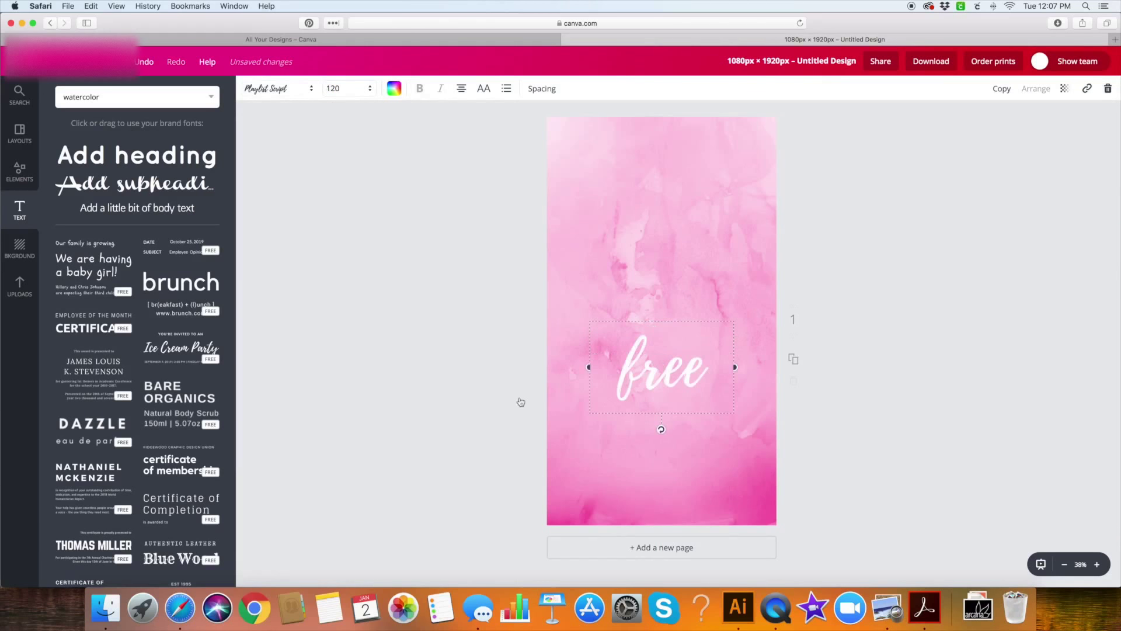
mouse_move(561, 366)
mouse_down()
mouse_move(527, 366)
mouse_move(554, 366)
mouse_up()
drag(747, 366, 771, 365)
- Set the "free" heading's font size to 200
click(334, 89)
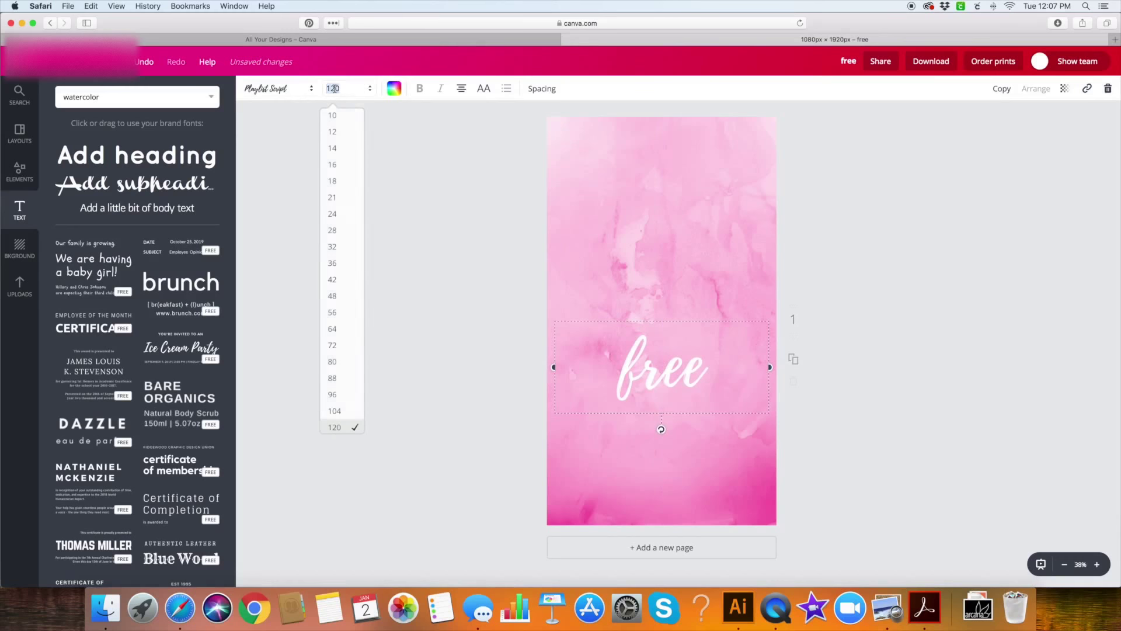
key(BackSpace)
key(BackSpace)
key(BackSpace)
text(200)
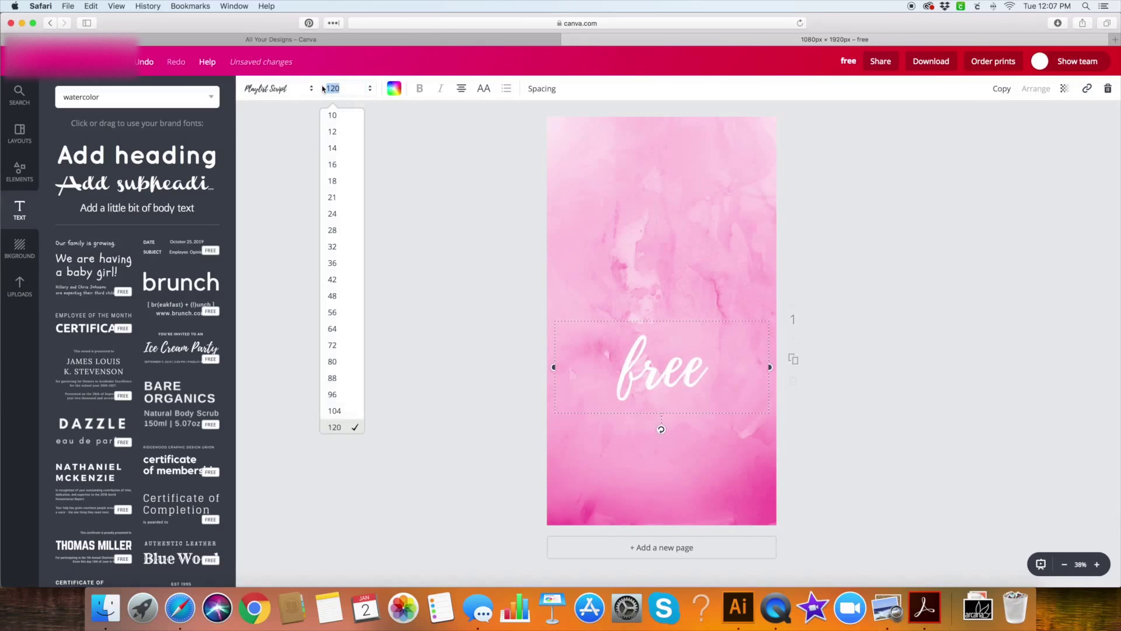
key(Return)
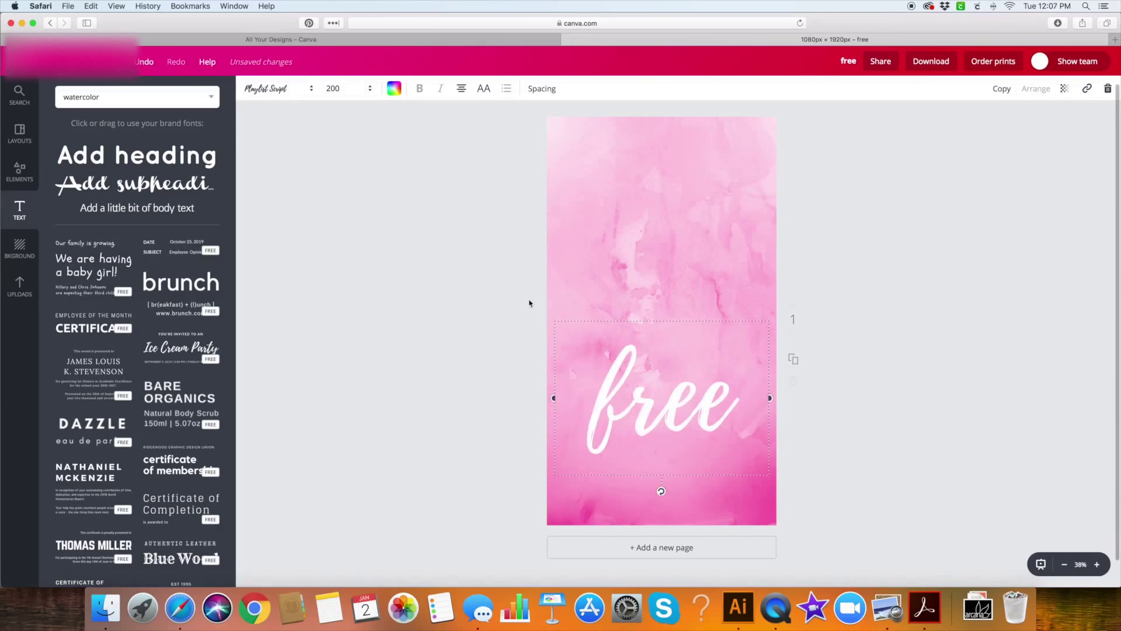
- Rotate the "free" heading counterclockwise so it slants upward, and set its font size to 300
drag(661, 495, 694, 485)
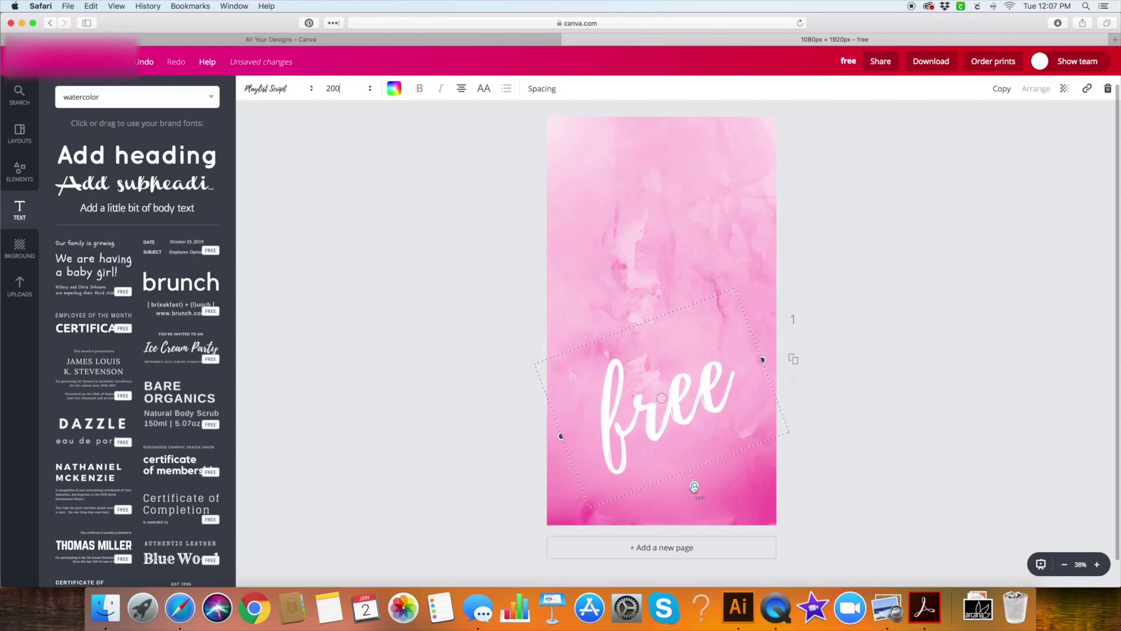
click(342, 91)
double_click(333, 89)
text(300)
key(Return)
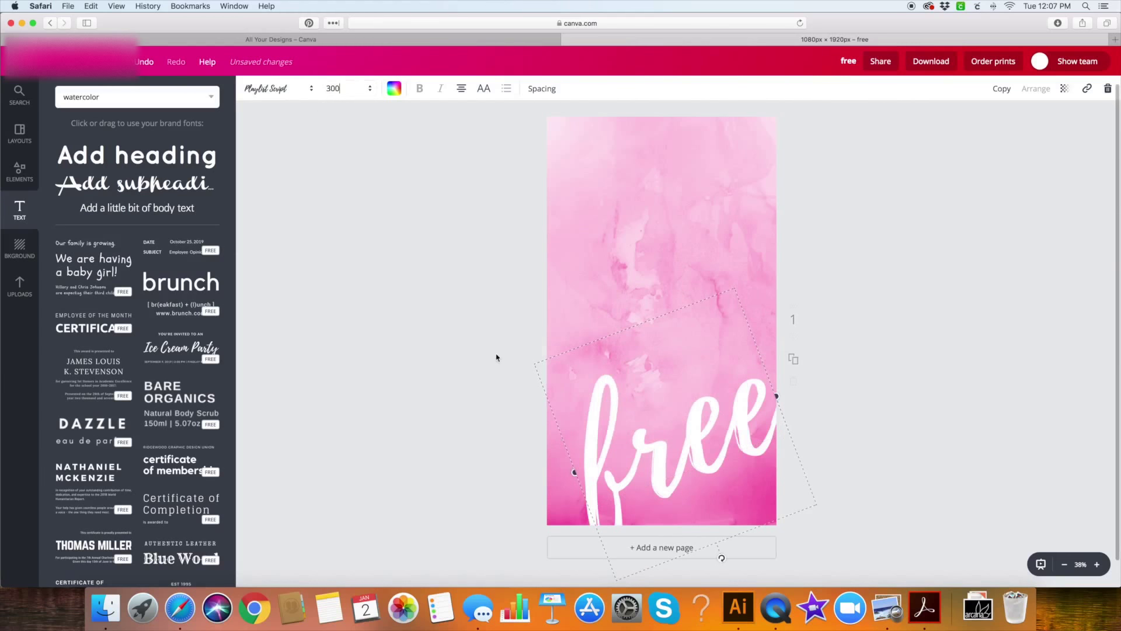
click(475, 442)
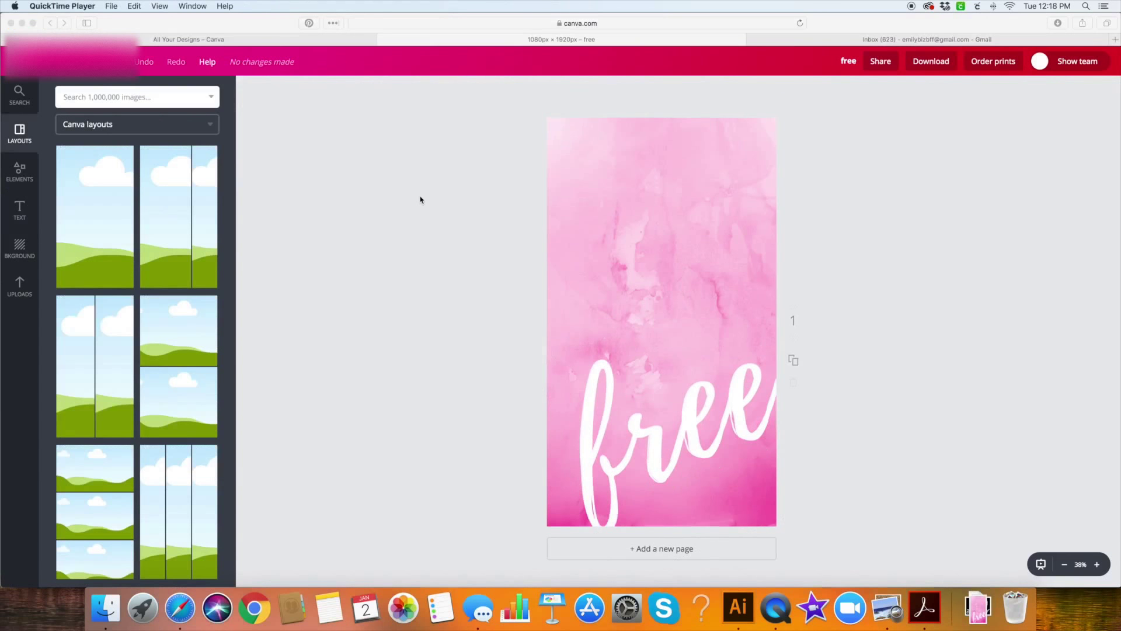
- Move the "free" heading up the page so the whole word fits within the page edges
click(563, 502)
mouse_move(657, 440)
mouse_down()
mouse_move(643, 216)
mouse_move(657, 440)
mouse_move(654, 424)
mouse_up()
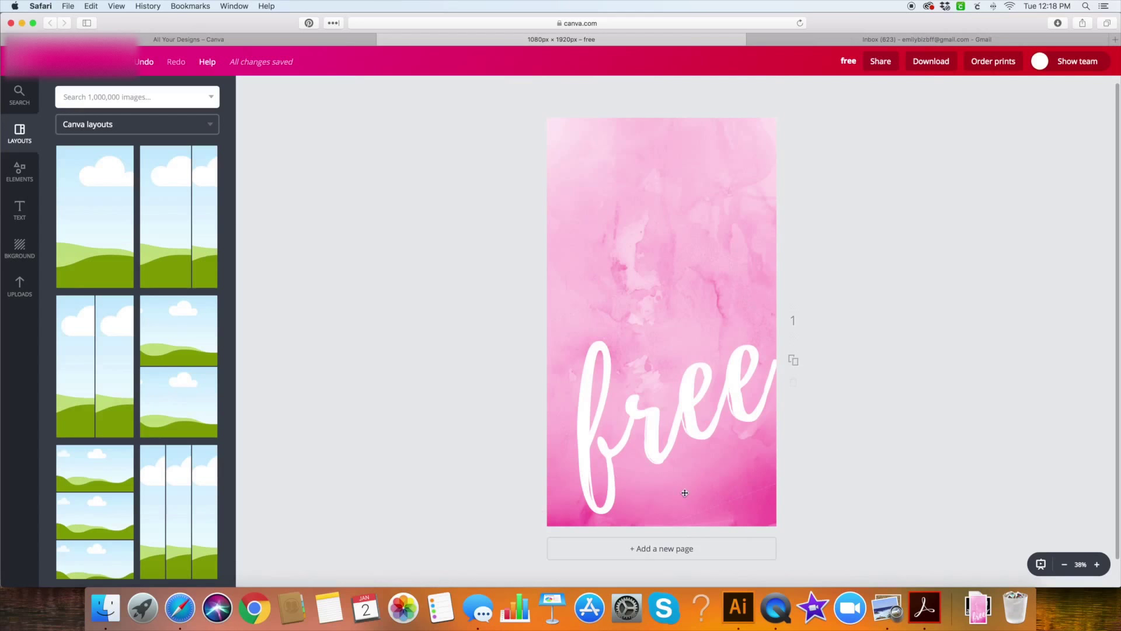
scroll(684, 492, down, 1)
drag(697, 415, 690, 375)
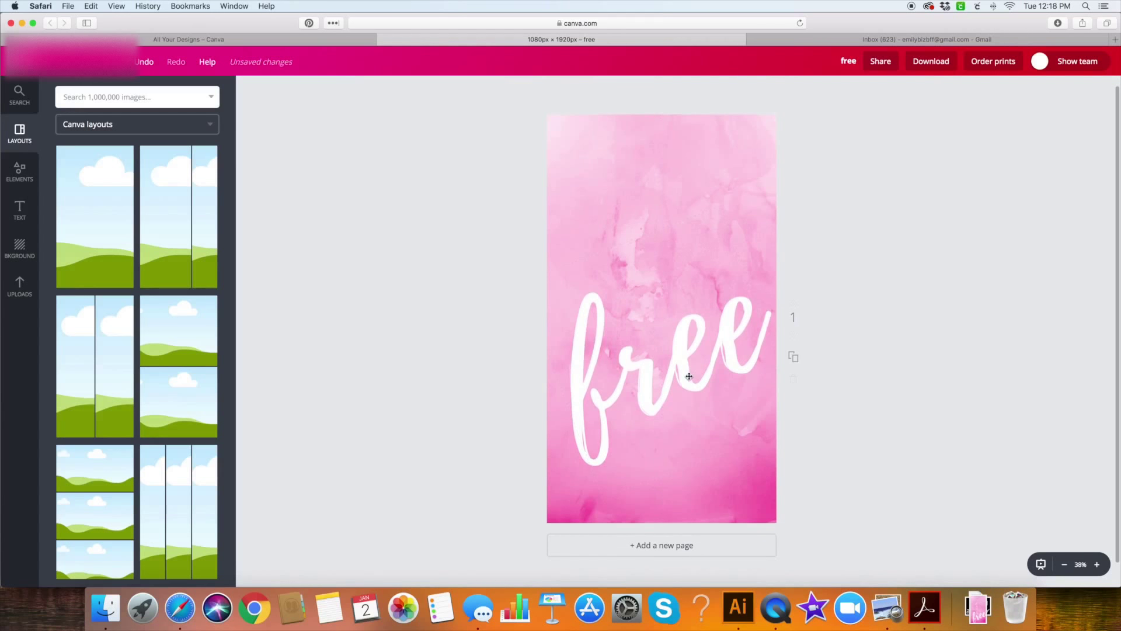
- Set the "free" heading's font size to 340 and nudge it slightly up the page so it spans the full width
click(697, 375)
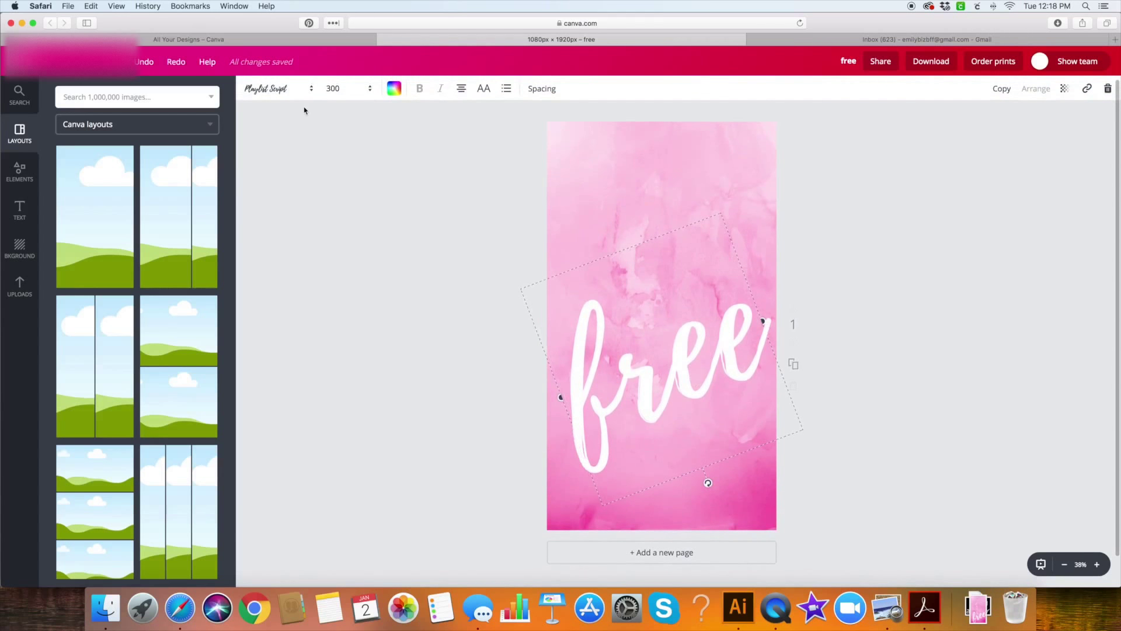
click(348, 89)
text(340)
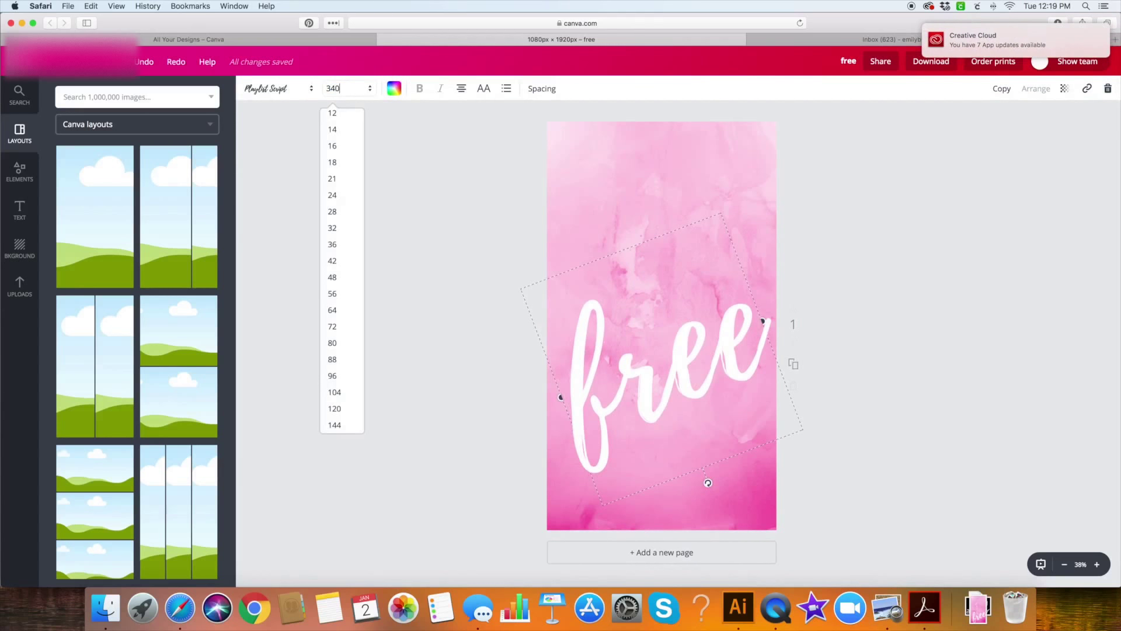
key(Return)
drag(684, 364, 686, 353)
click(911, 293)
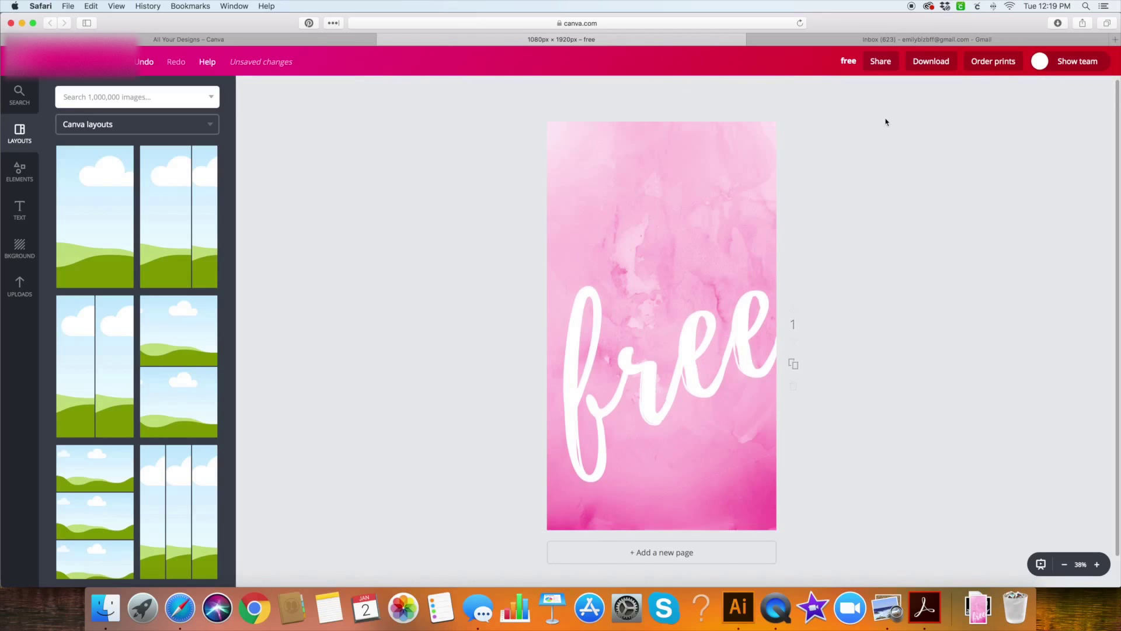
- Download the finished "free" design as a PNG file
click(943, 65)
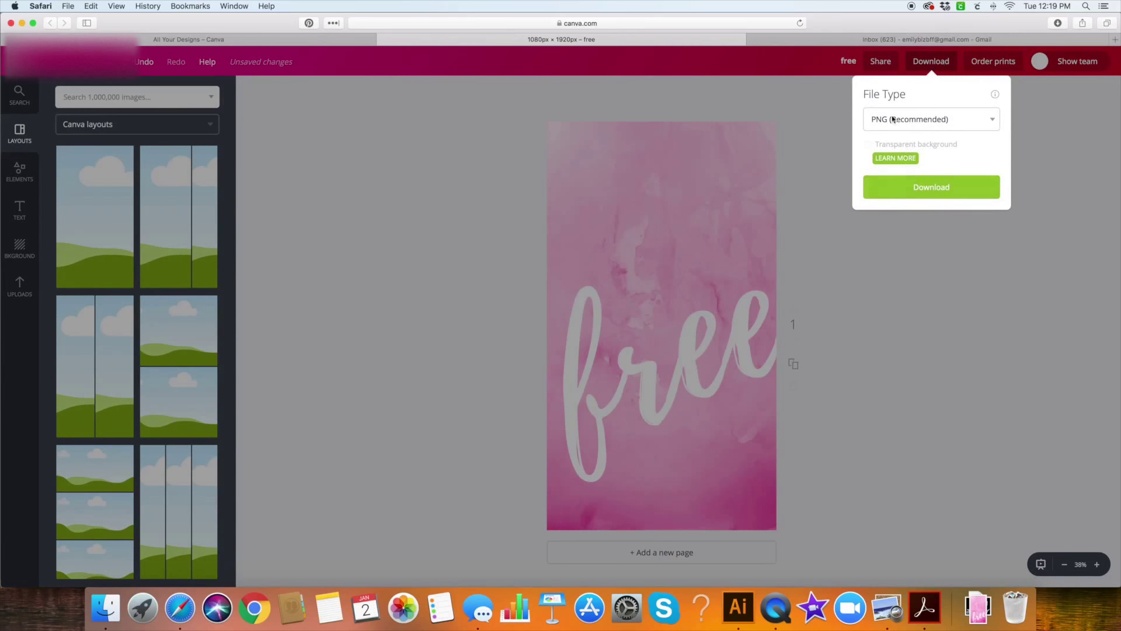
click(935, 192)
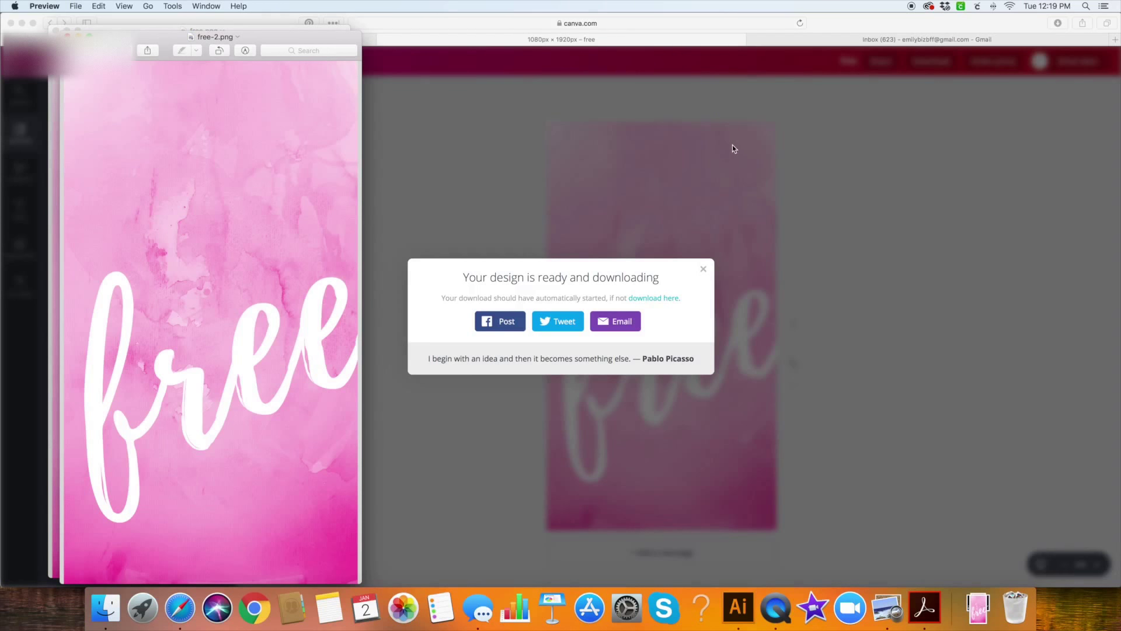
- Send the downloaded free-2.png from Preview to the listed contact's device with AirDrop, and close the sharing dialog
click(149, 51)
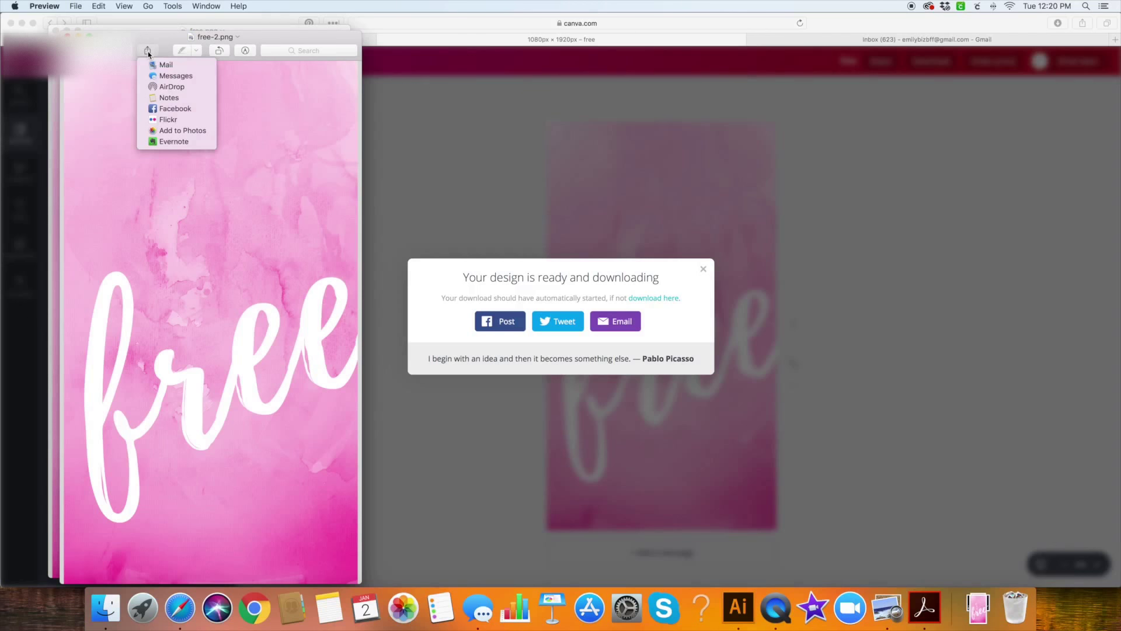
click(168, 85)
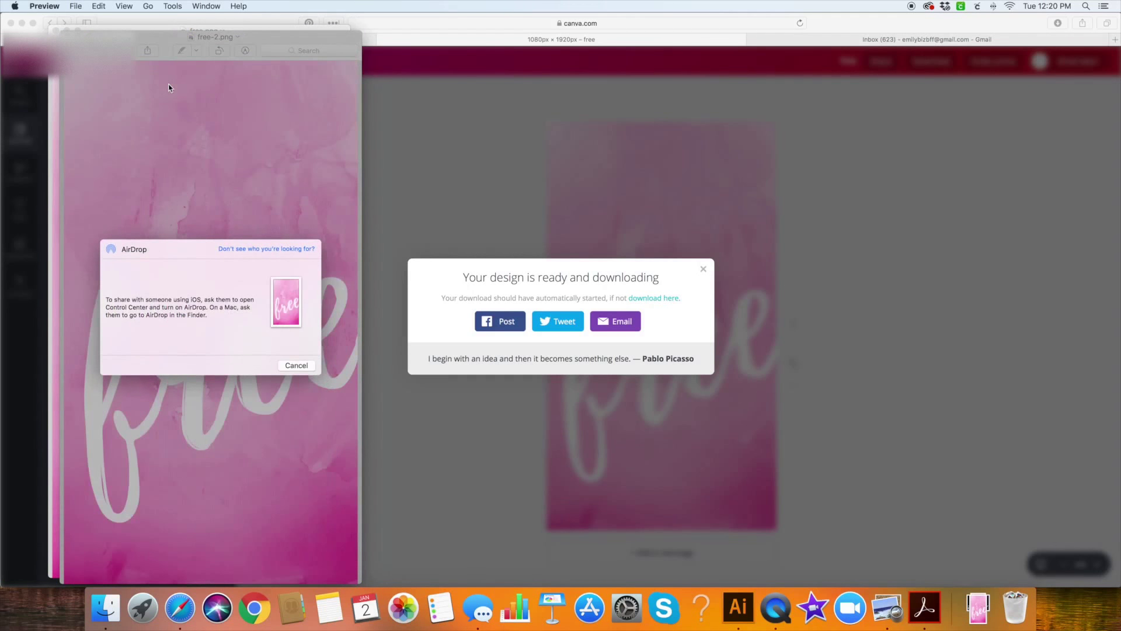
click(115, 272)
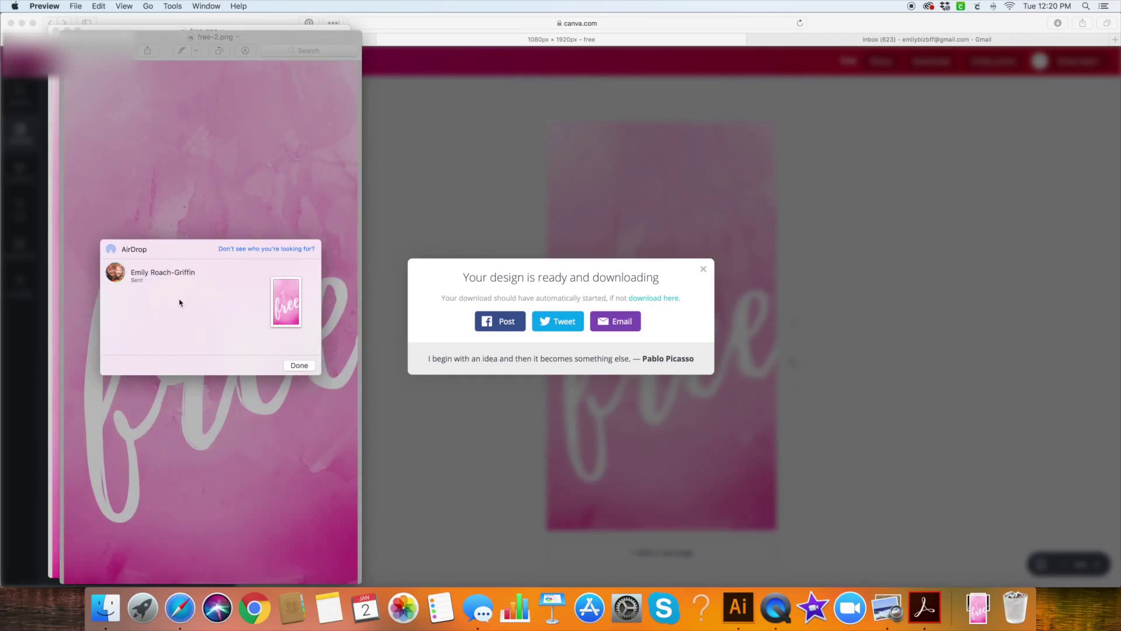
click(299, 366)
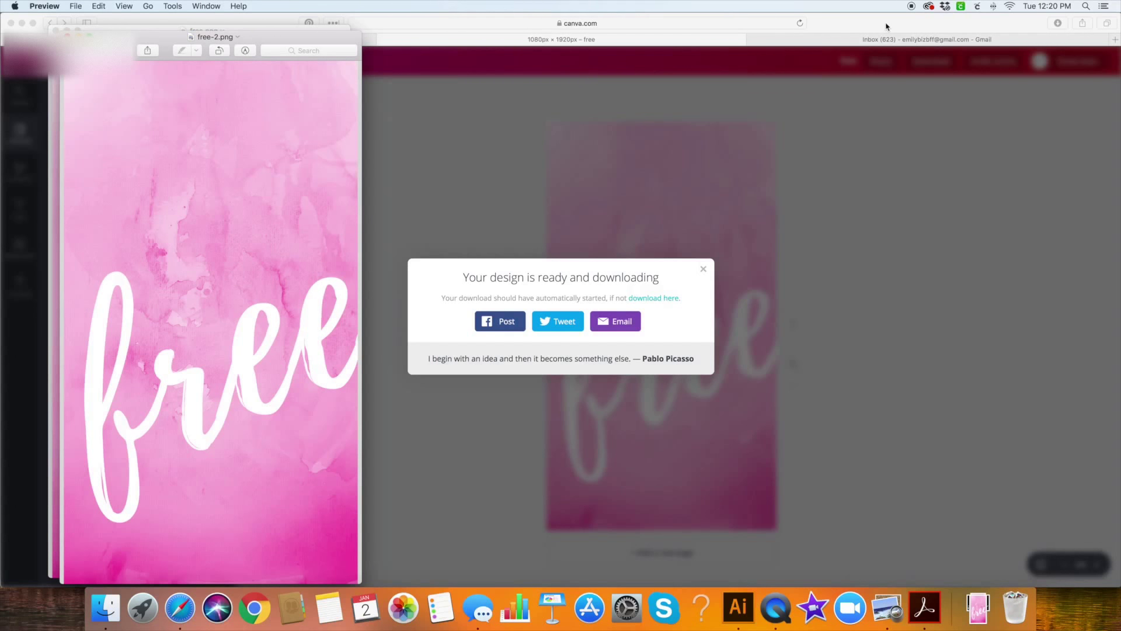
- Switch to Gmail in the browser and place the cursor in the message body of the "iphone background" draft
click(861, 42)
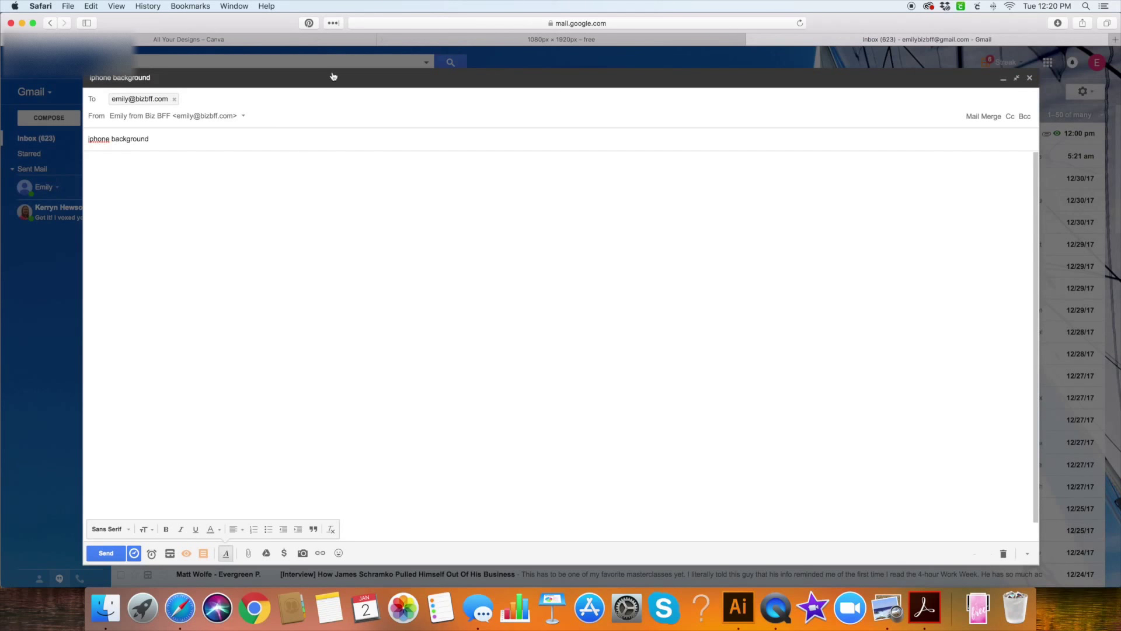
click(175, 216)
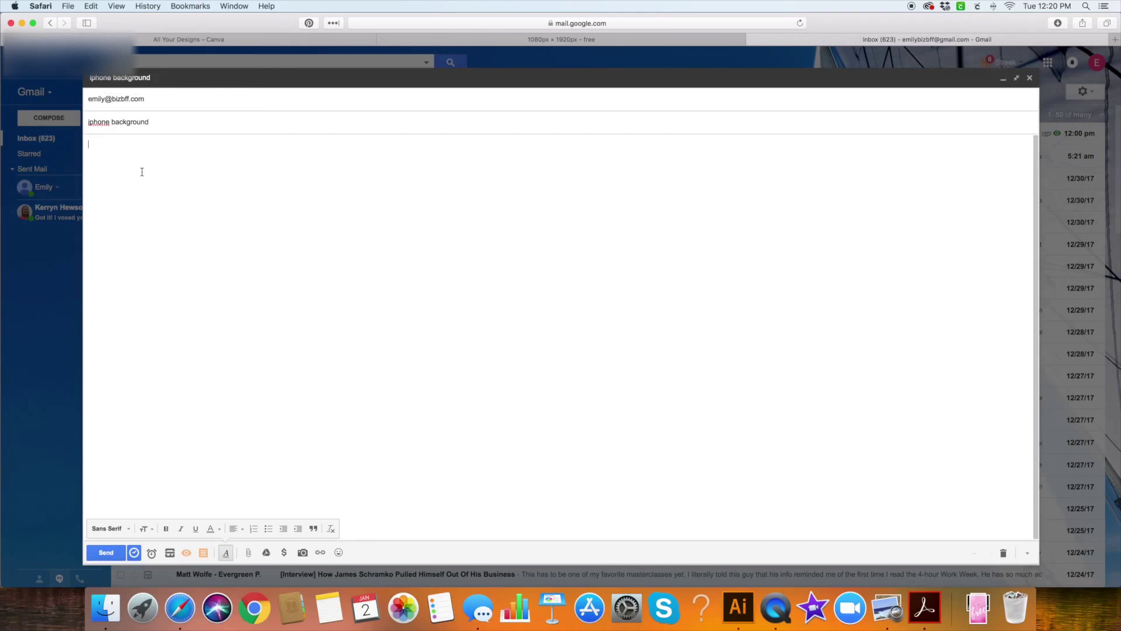